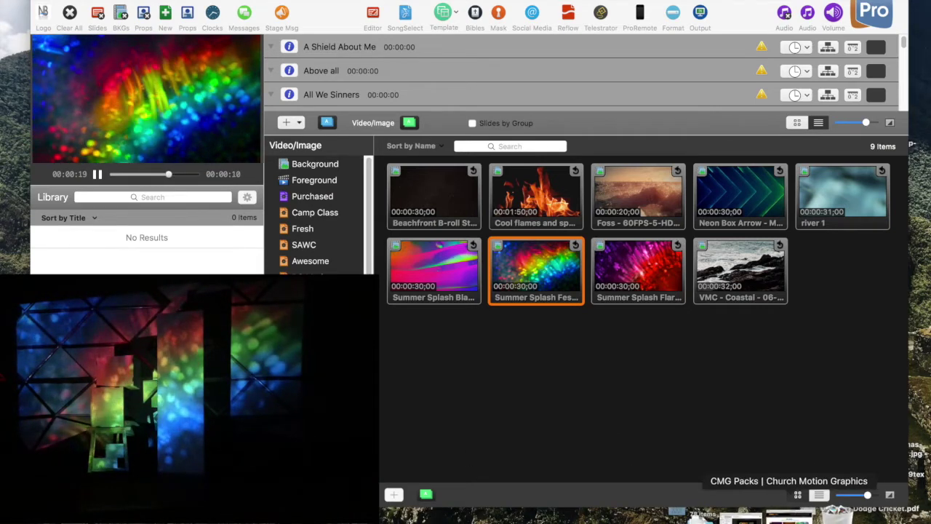
Switch to the web browser and look through the CMG Packs, Visual Media Church and CrowdControlGames pages, including the games store listing.
left_click(791, 515)
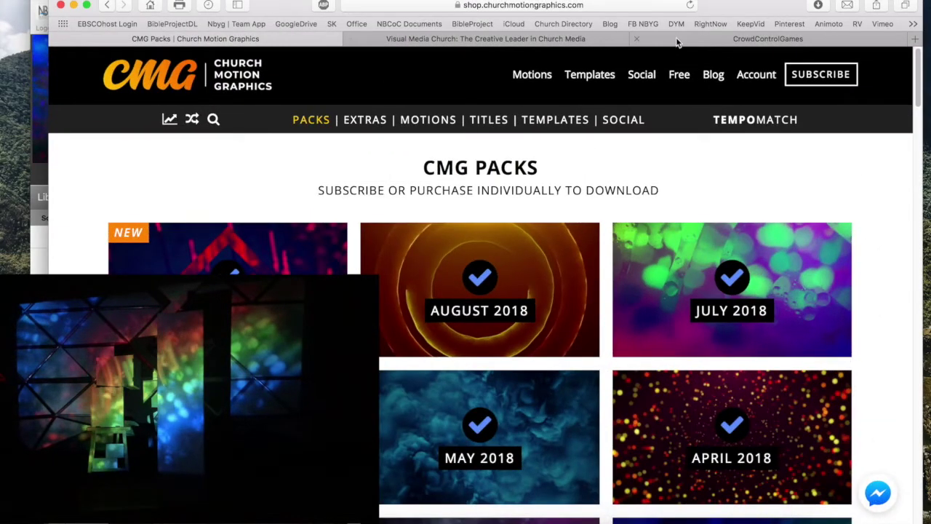
left_click(525, 41)
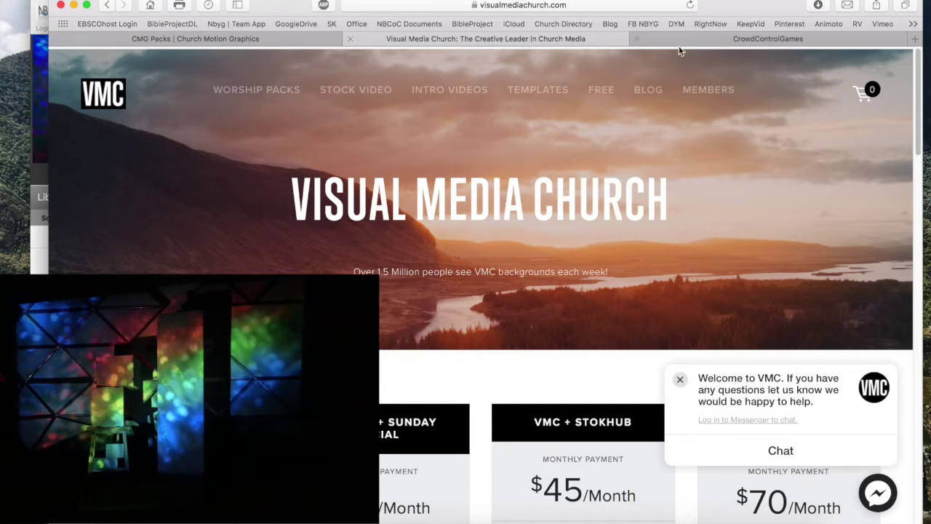
left_click(716, 36)
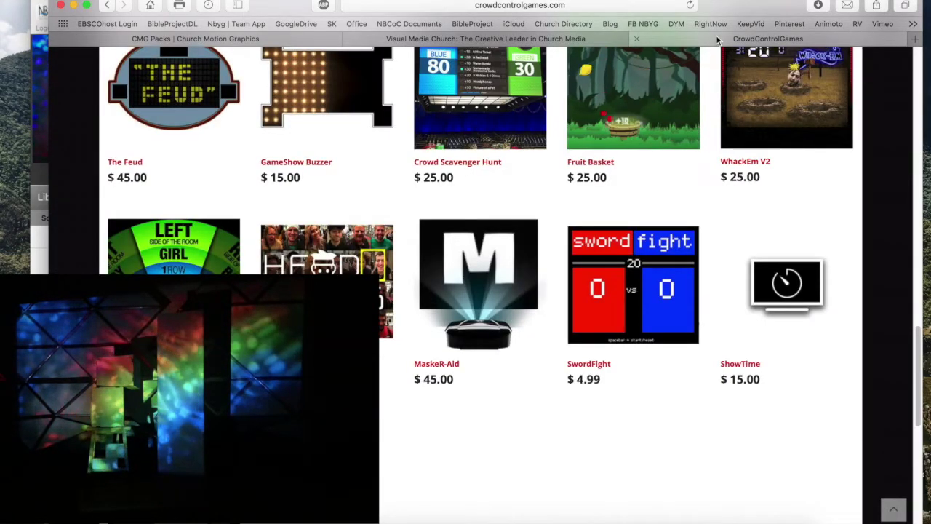
scroll(542, 168, "up", 10)
scroll(542, 168, "down", 10)
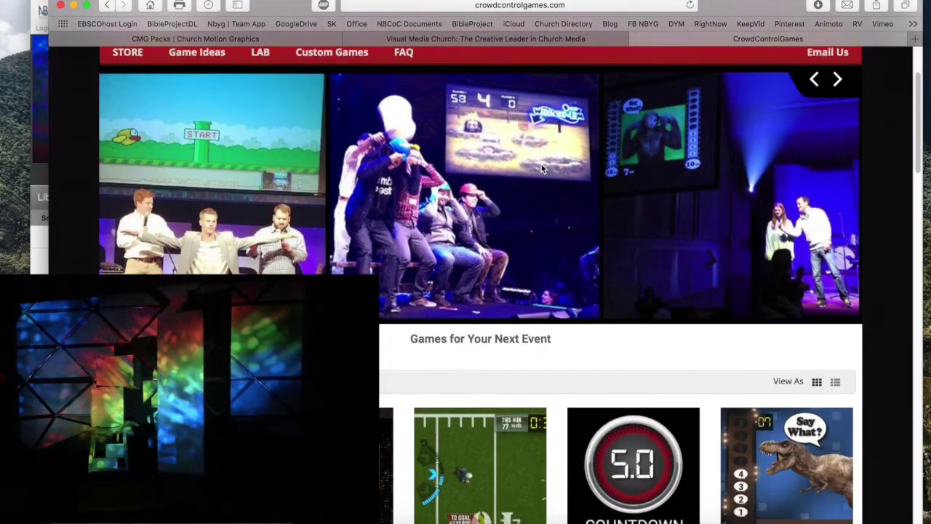
scroll(542, 169, "down", 6)
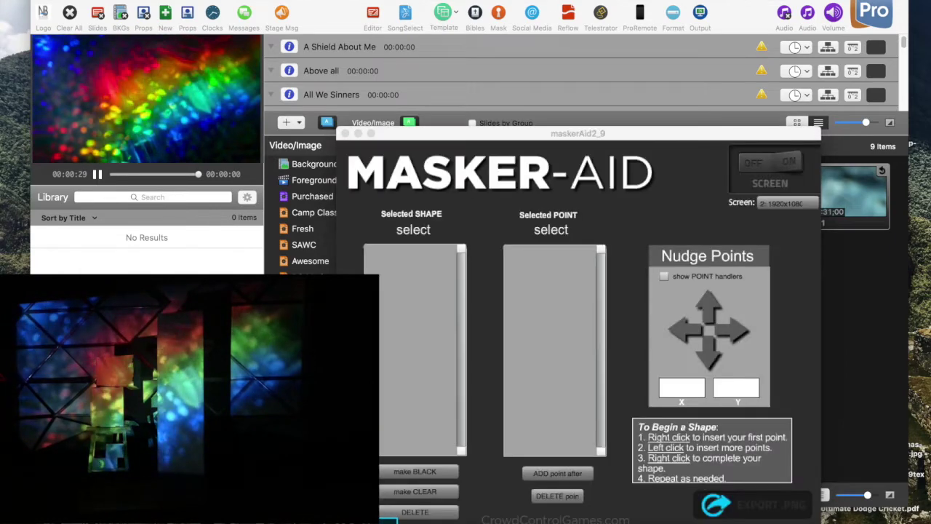
Move the Masker-Aid window clear of the media preview, turn on its screen output and outline the uppermost small stage panel as a four-sided shape.
left_click_drag(454, 137, 555, 9)
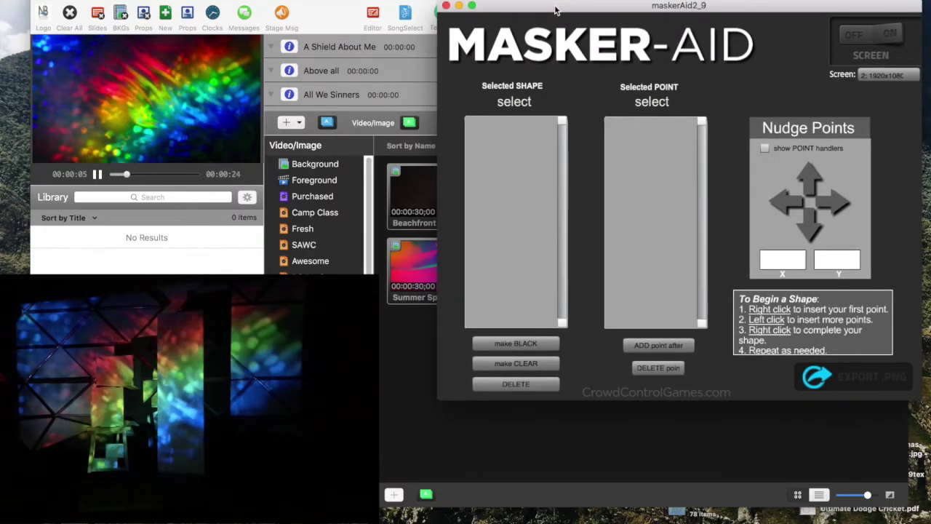
left_click(878, 36)
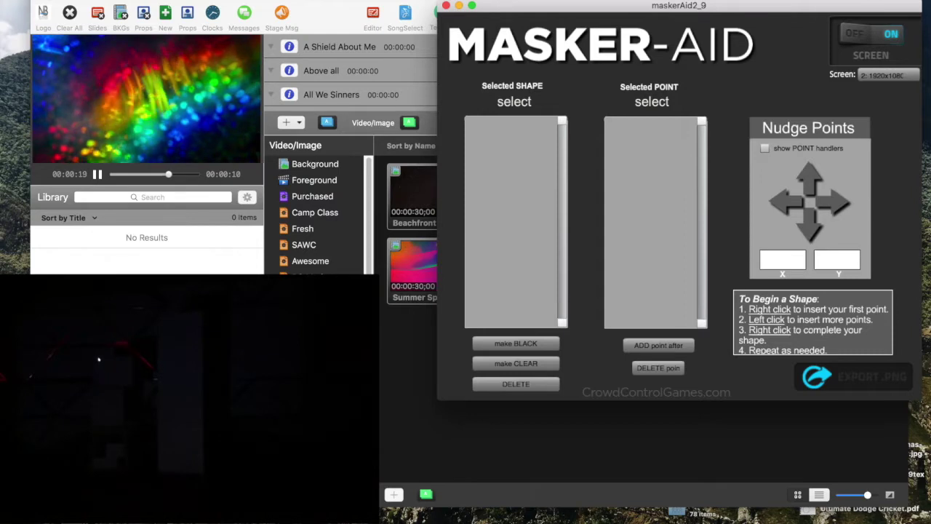
right_click(98, 358)
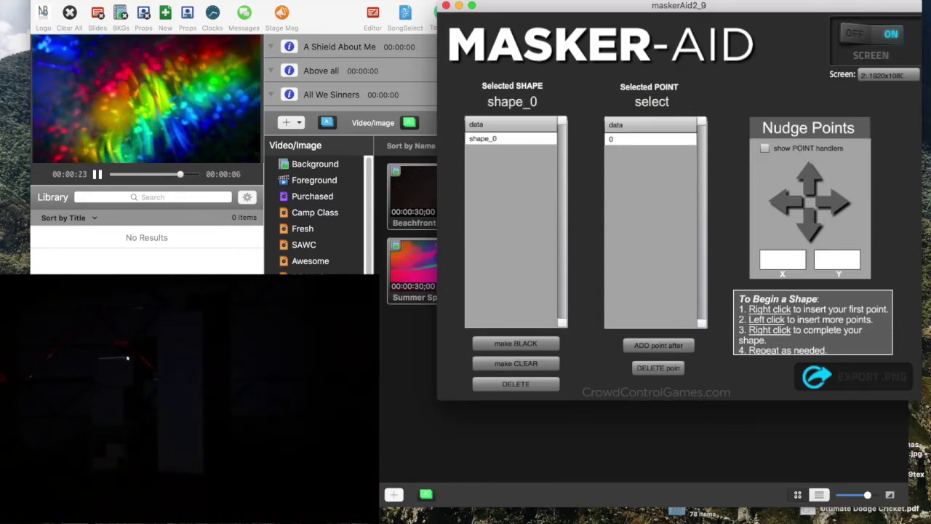
left_click(132, 358)
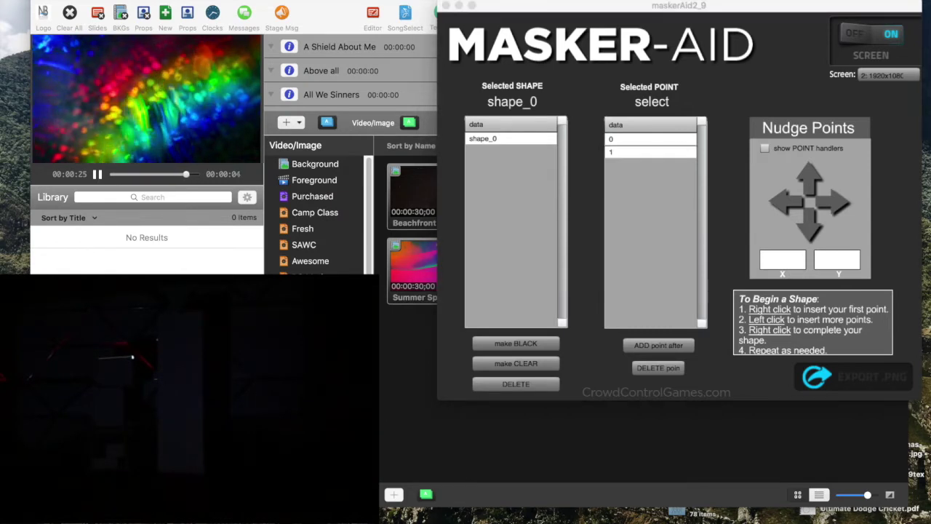
left_click(131, 374)
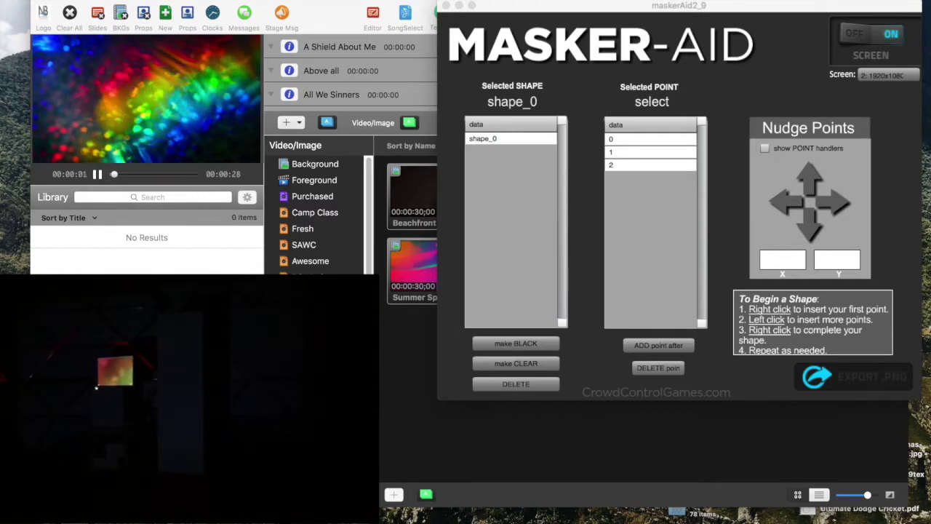
Outline a second four-sided mask shape over the stage panel directly below the first one.
right_click(93, 390)
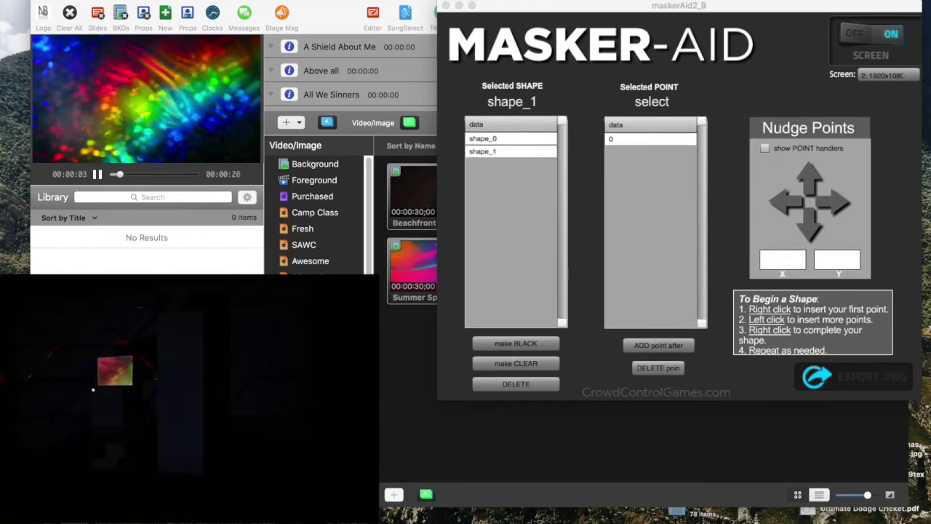
left_click(120, 387)
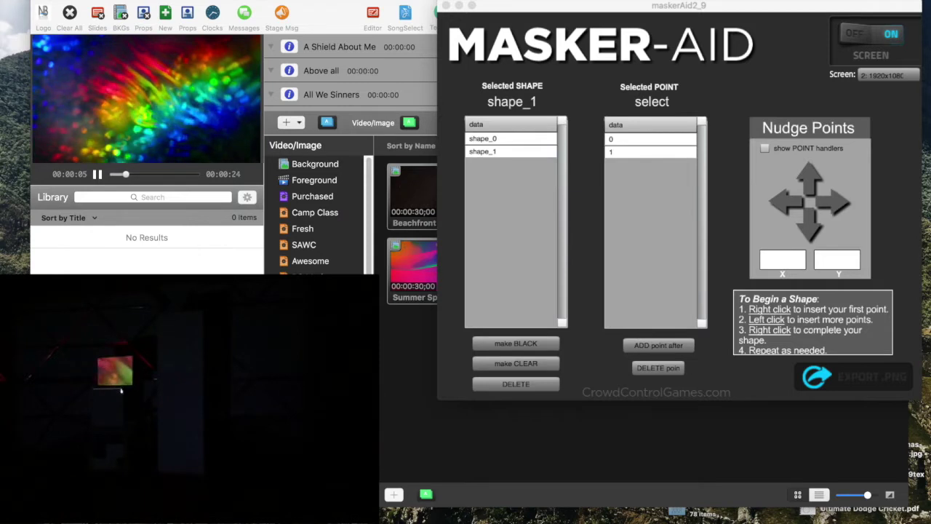
left_click(151, 402)
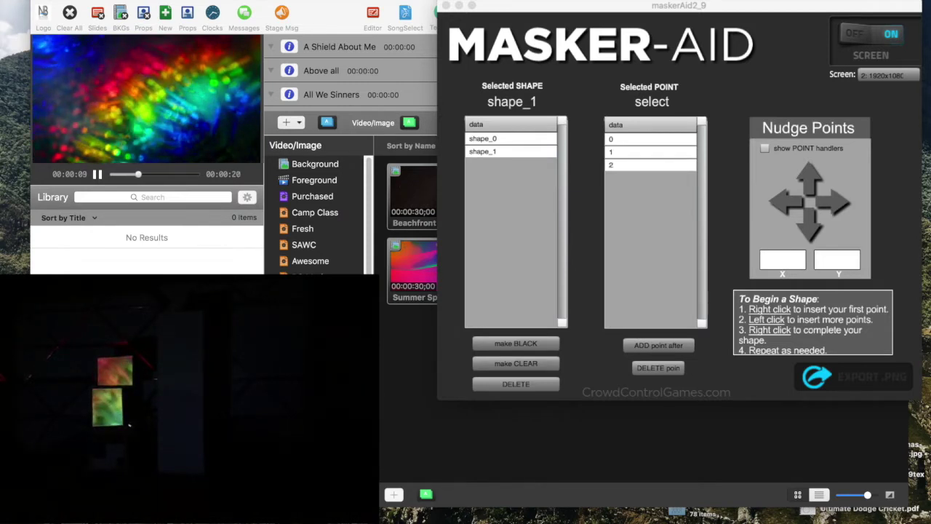
Outline a third, stair-stepped mask shape with seven points over the lowest small stage panel.
right_click(107, 446)
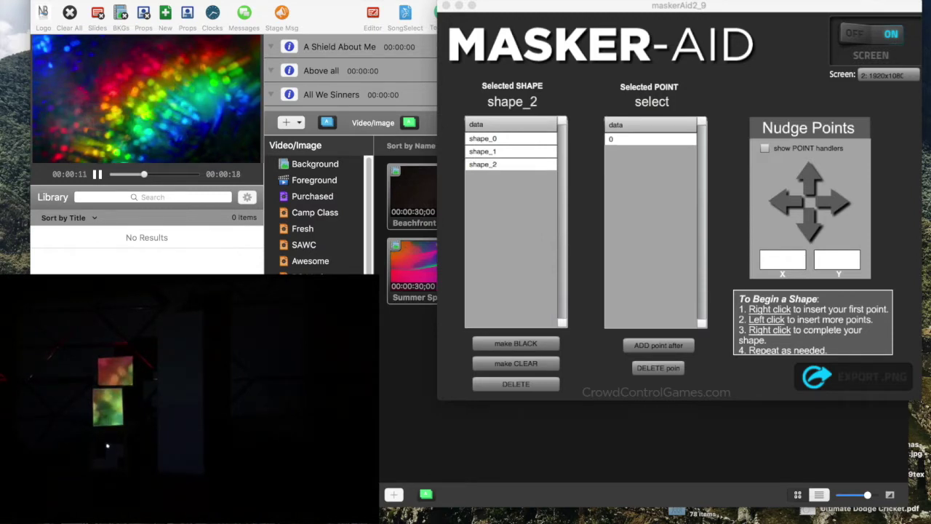
left_click(123, 446)
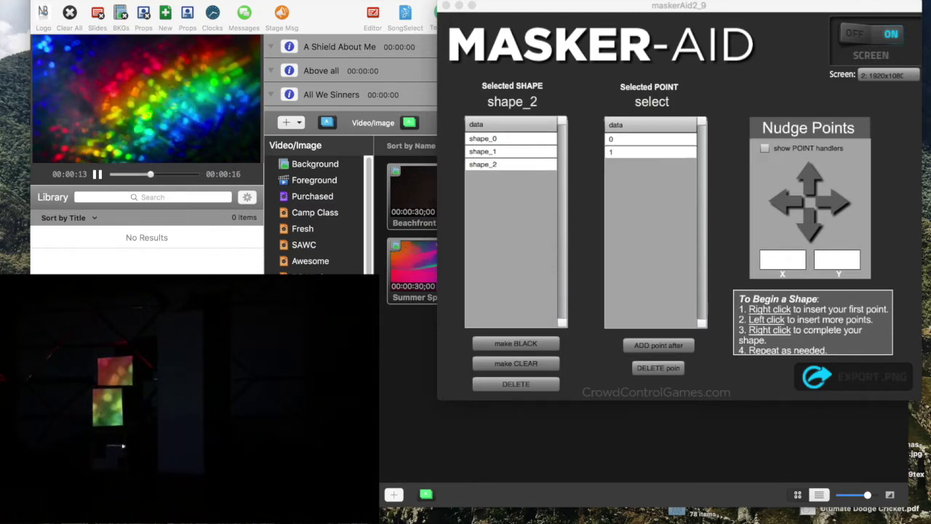
left_click(123, 455)
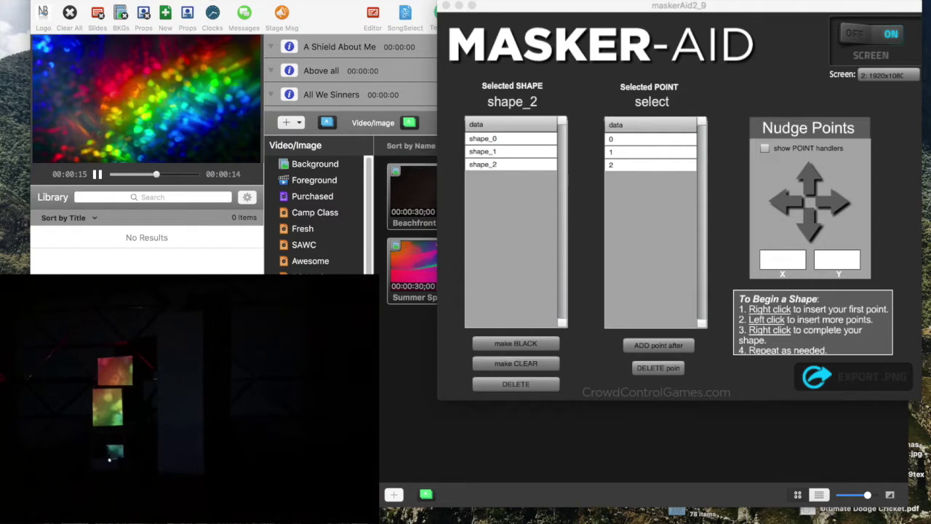
left_click(115, 459)
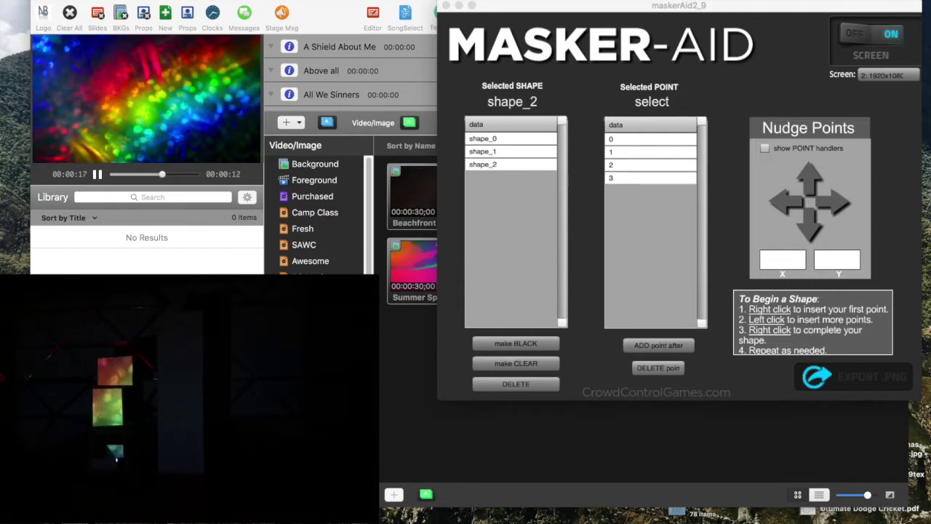
left_click(116, 462)
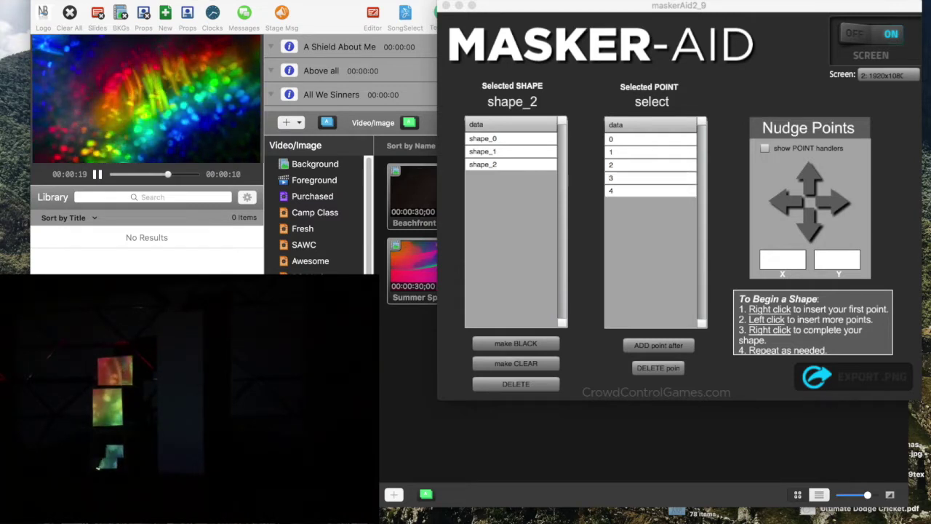
left_click(95, 467)
left_click(94, 462)
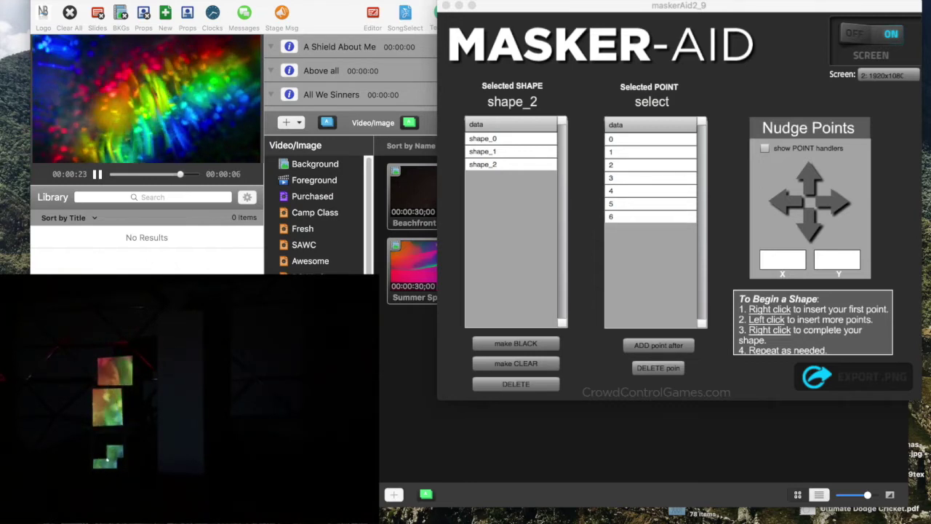
Outline a fourth mask shape with four corner points around the tall vertical stage panel.
right_click(159, 470)
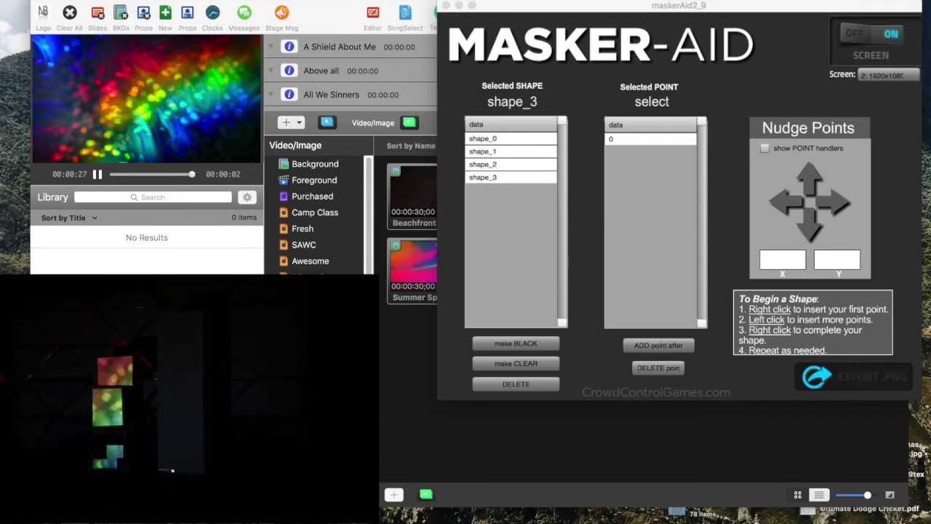
left_click(202, 473)
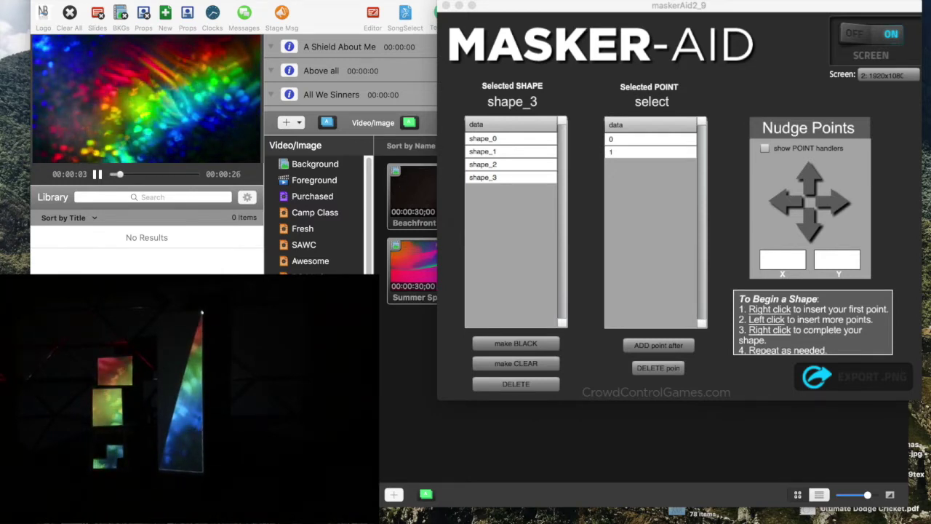
left_click(201, 313)
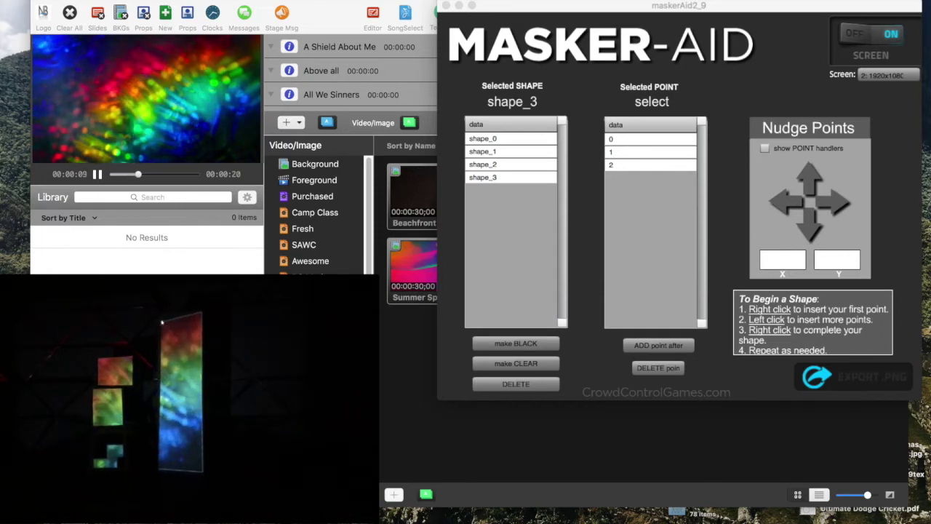
left_click(158, 316)
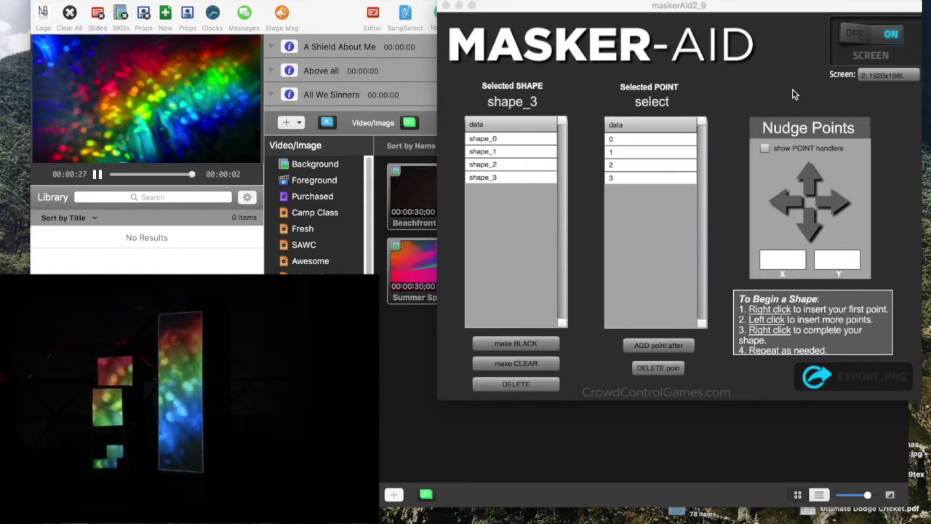
Export the mask to the Desktop as Sample.png, replacing the existing file.
left_click(847, 378)
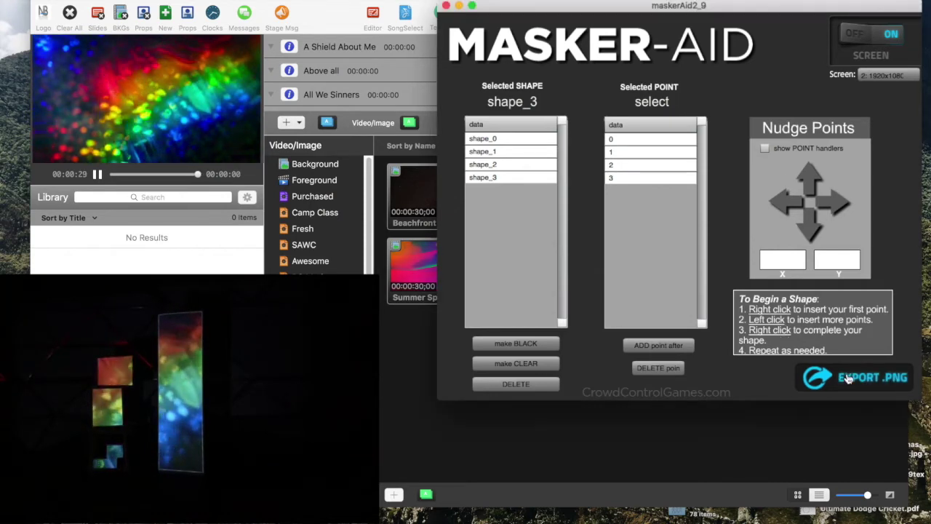
left_click(847, 378)
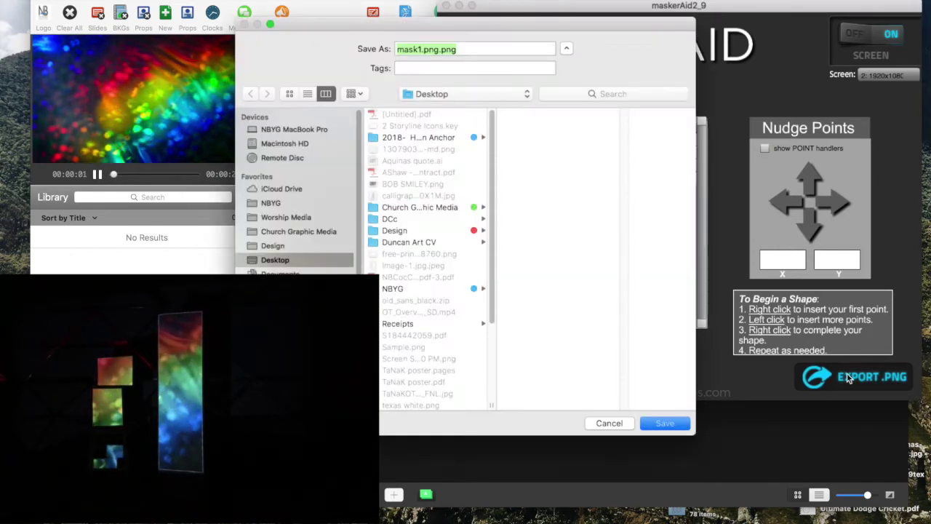
left_click(440, 49)
key("shift+super+Left")
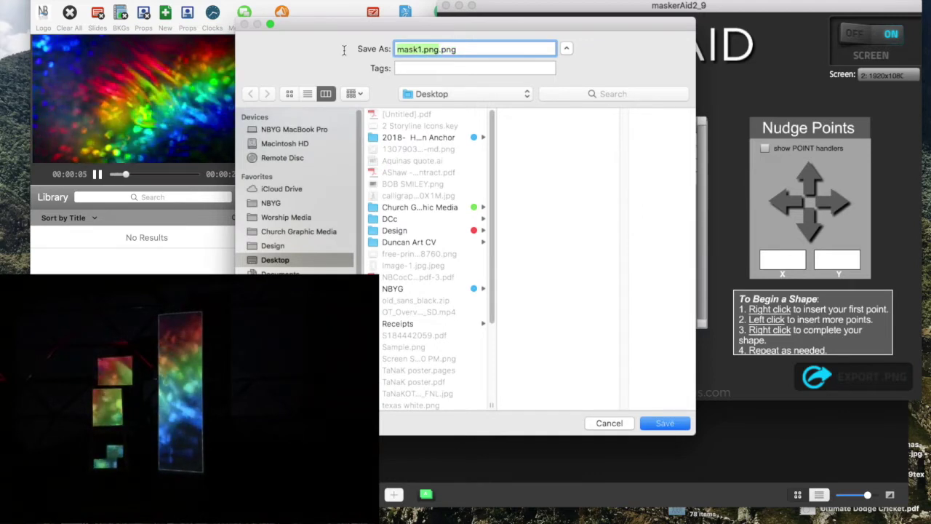
type("Saple")
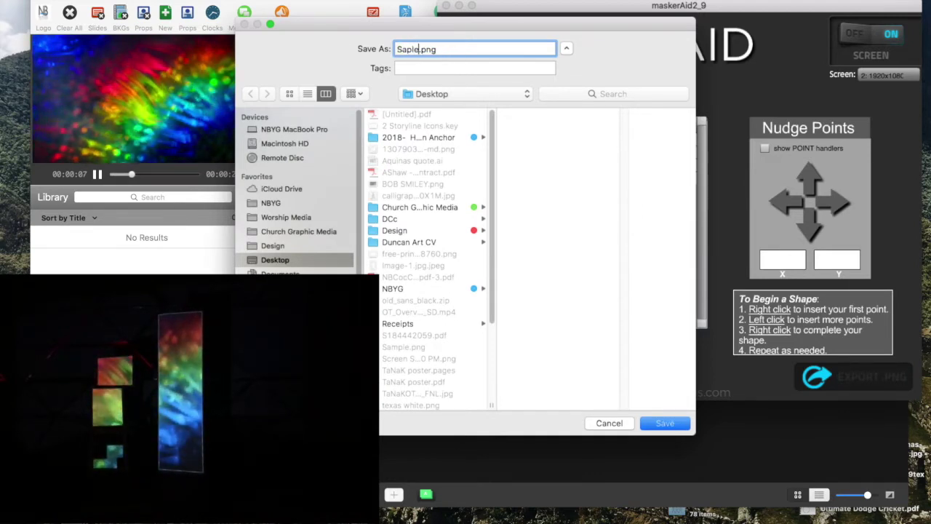
key("BackSpace")
key("BackSpace")
key("BackSpace")
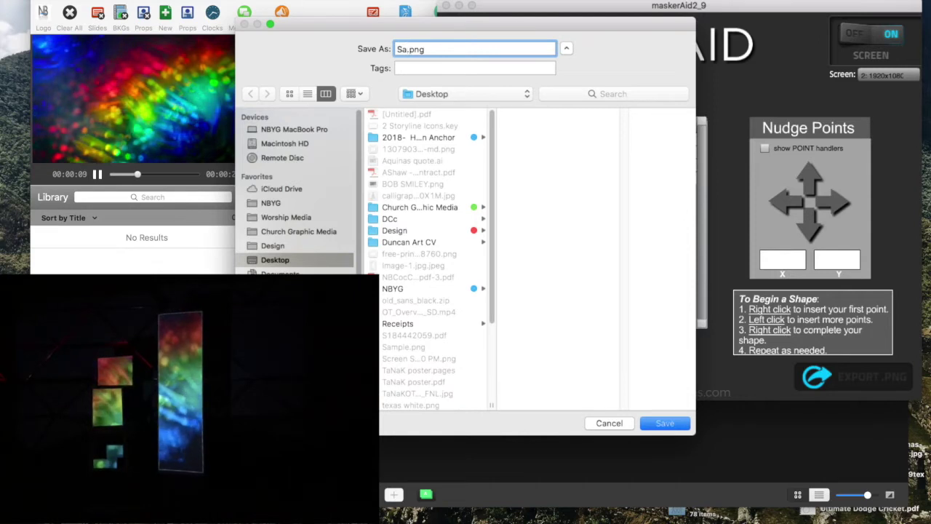
type("mple")
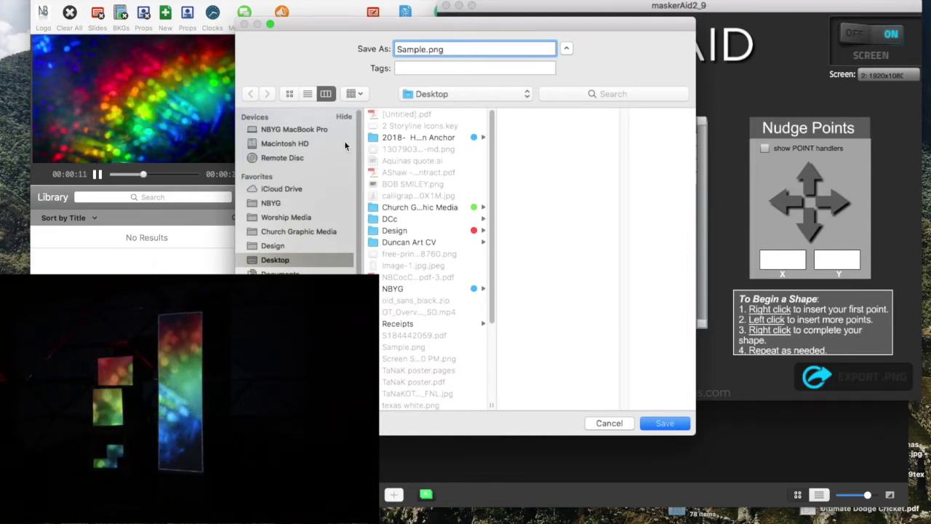
left_click(664, 423)
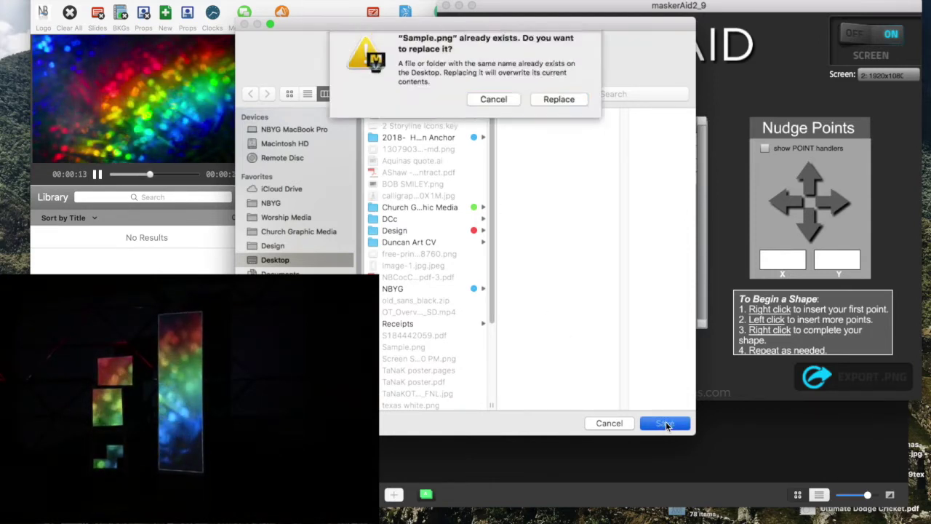
left_click(557, 102)
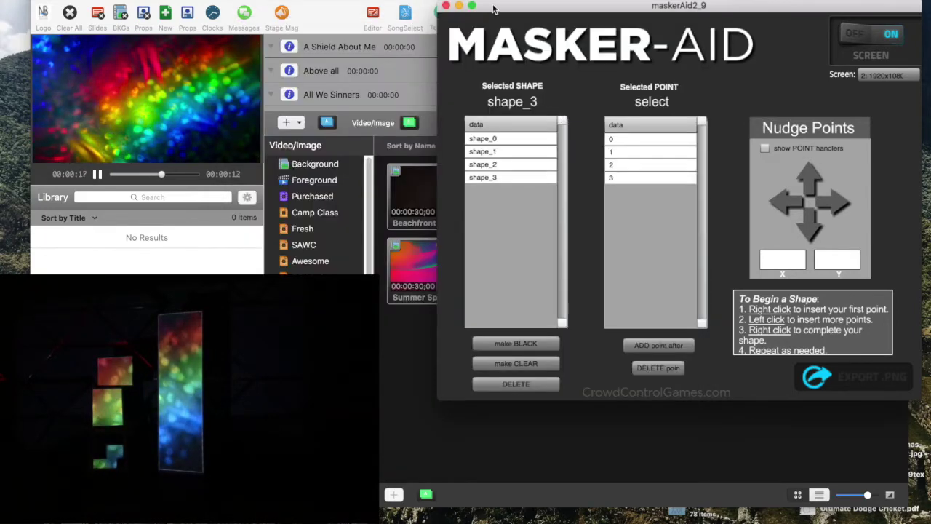
Switch to ProPresenter, open its masks for editing in the Mask Editor and enlarge the editing area.
left_click(375, 2)
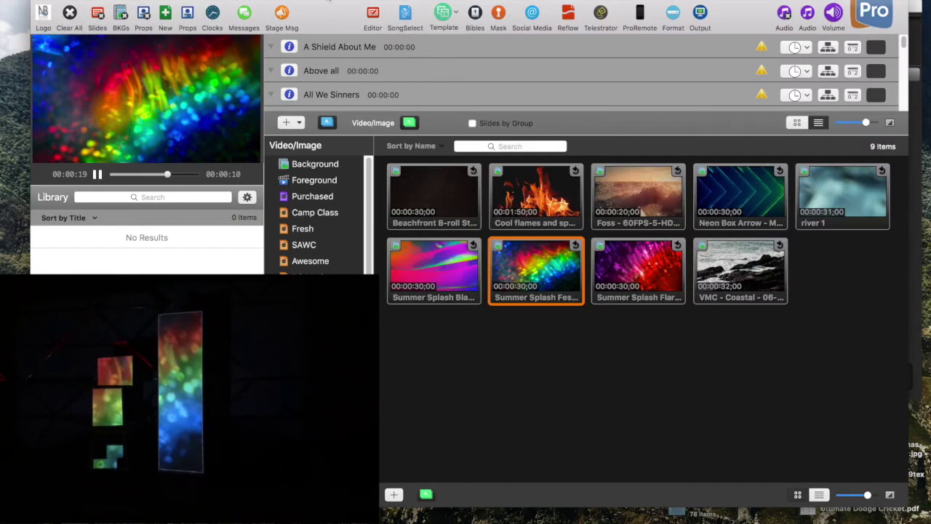
left_click(499, 15)
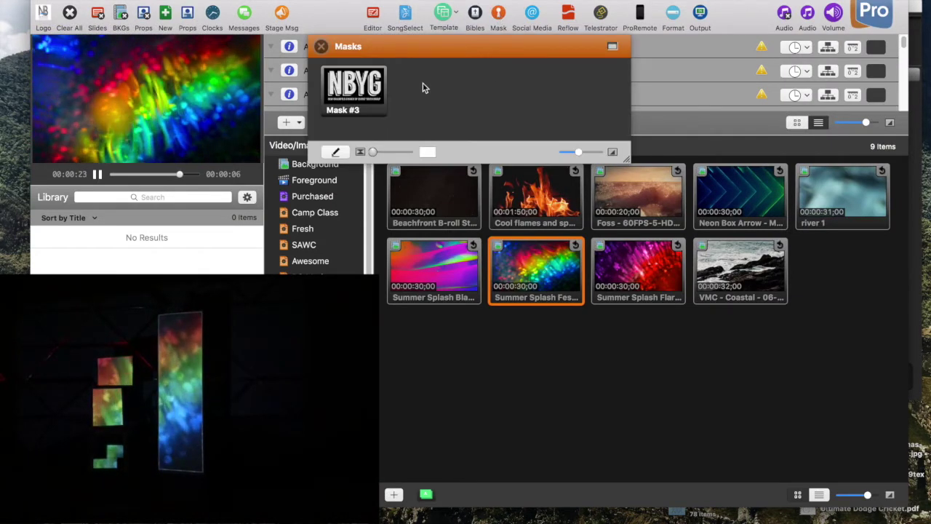
left_click(337, 152)
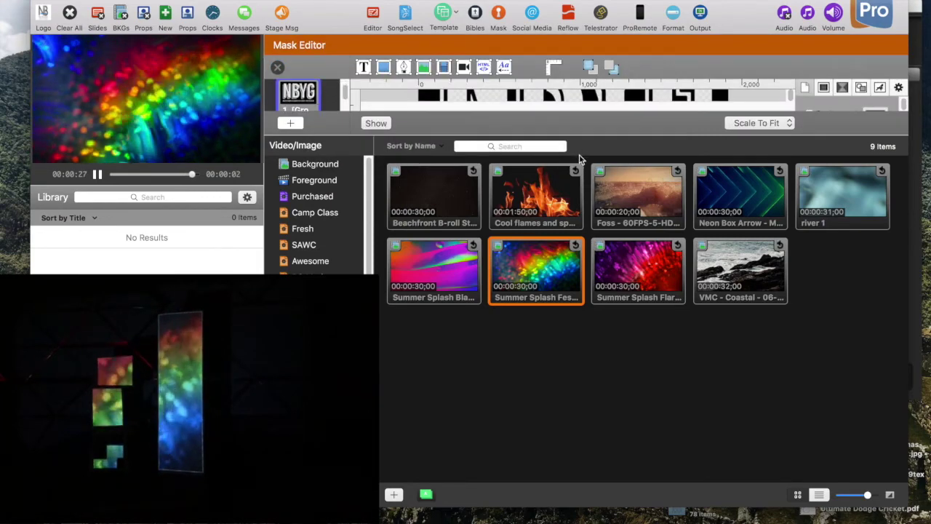
left_click_drag(580, 137, 563, 374)
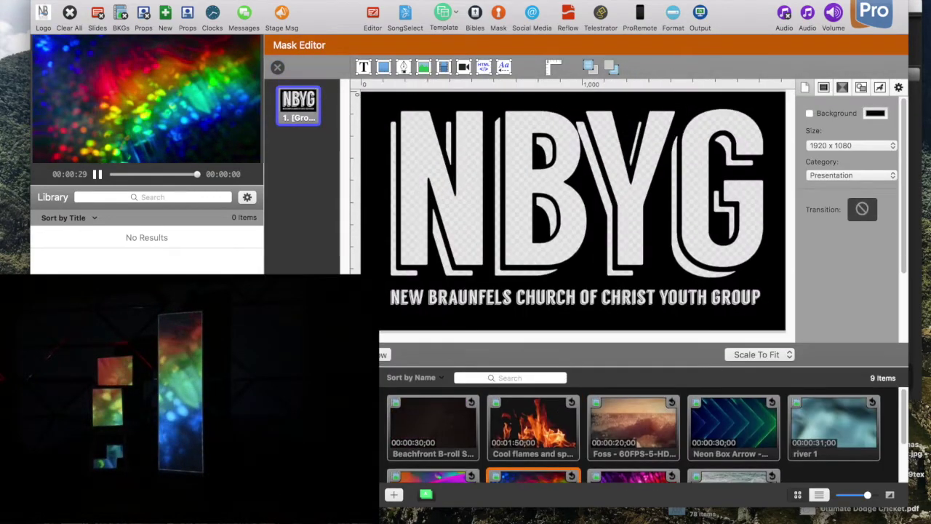
Add a second mask in the Mask Editor, place Sample.png from the Desktop in it and close the editor.
left_click(308, 153)
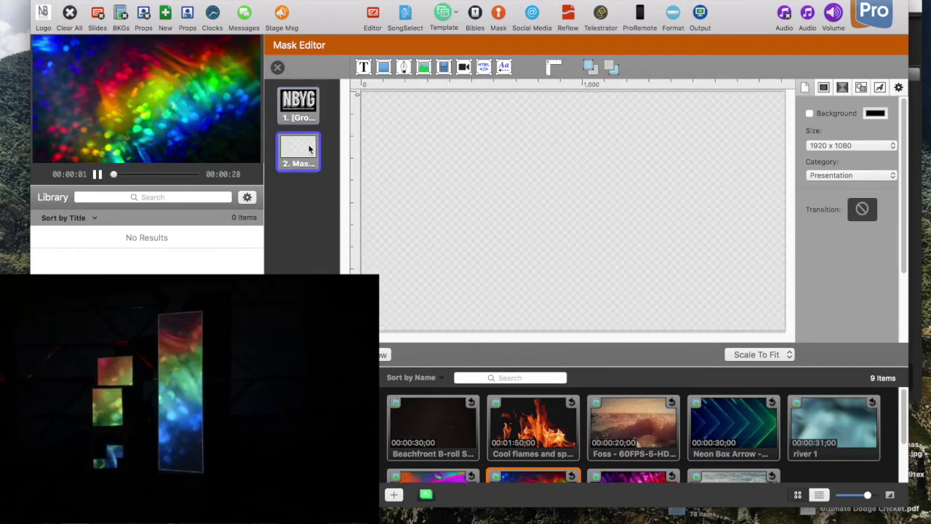
left_click(424, 67)
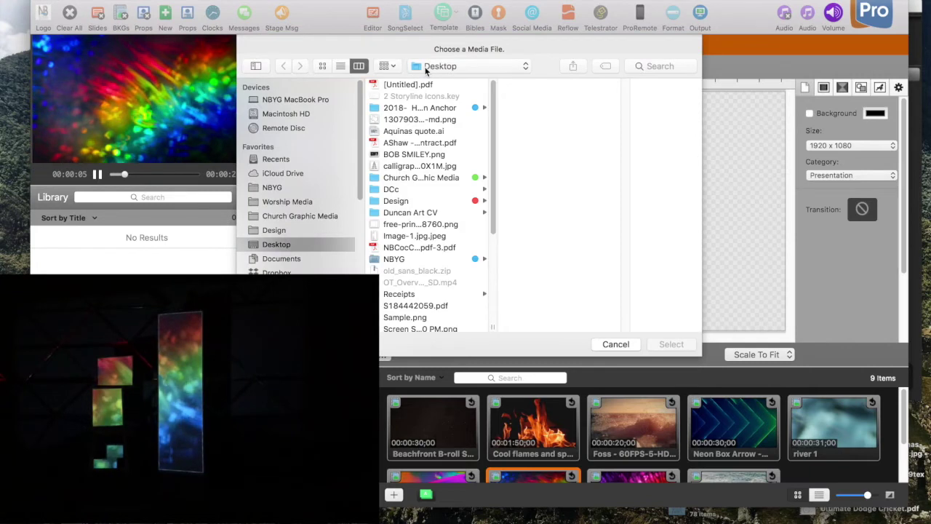
scroll(370, 228, "down", 5)
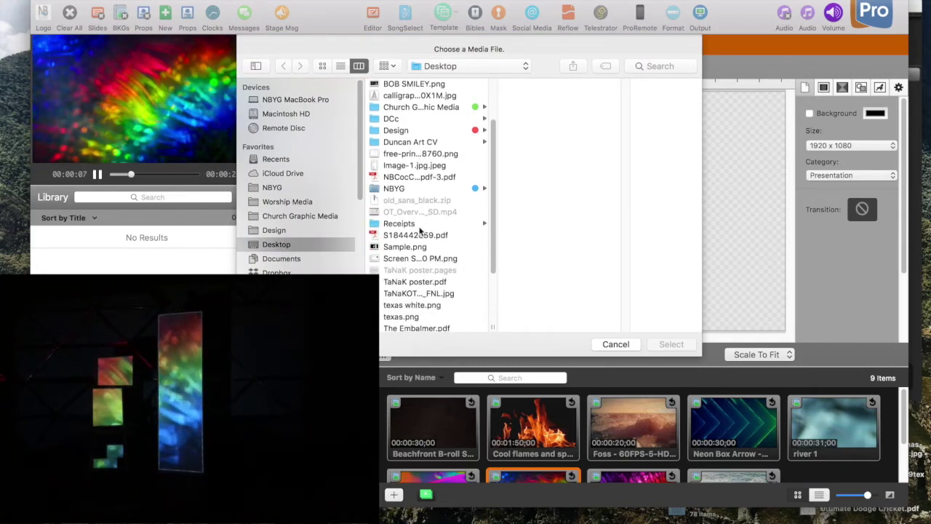
left_click(414, 248)
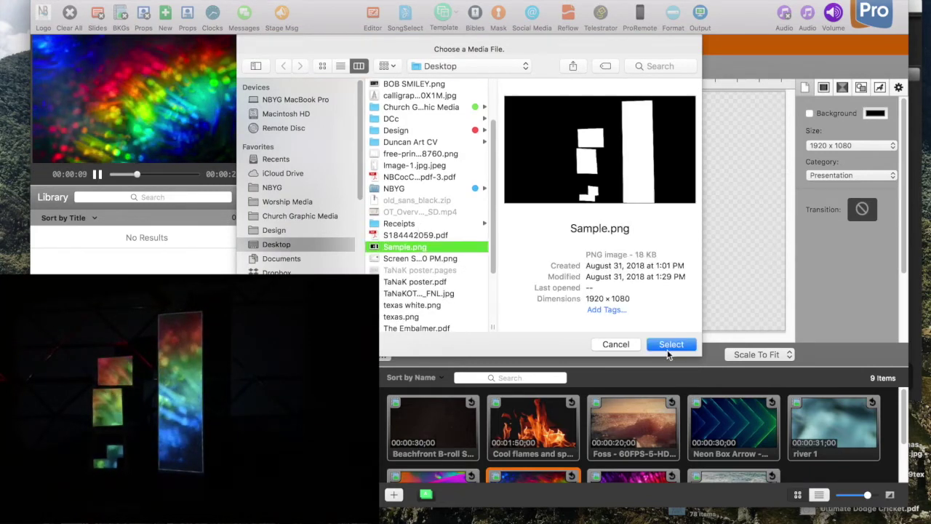
left_click(680, 347)
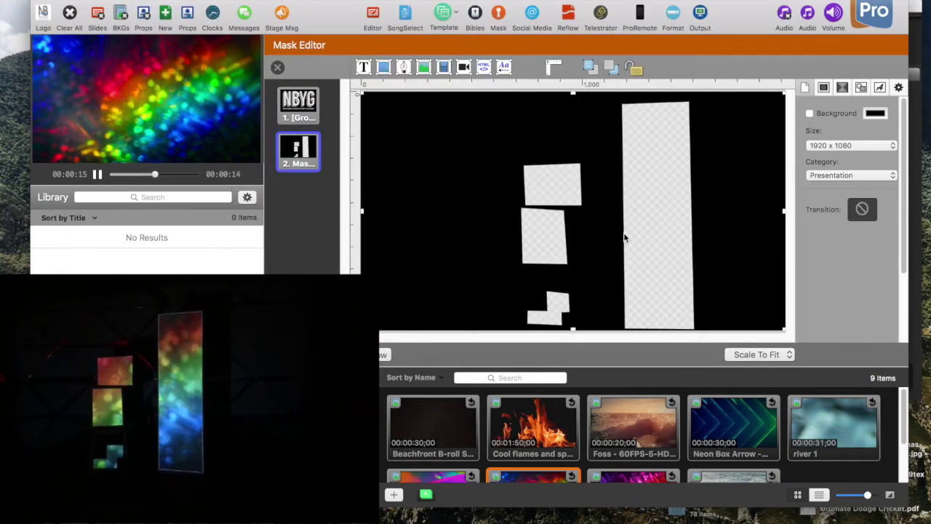
left_click(278, 68)
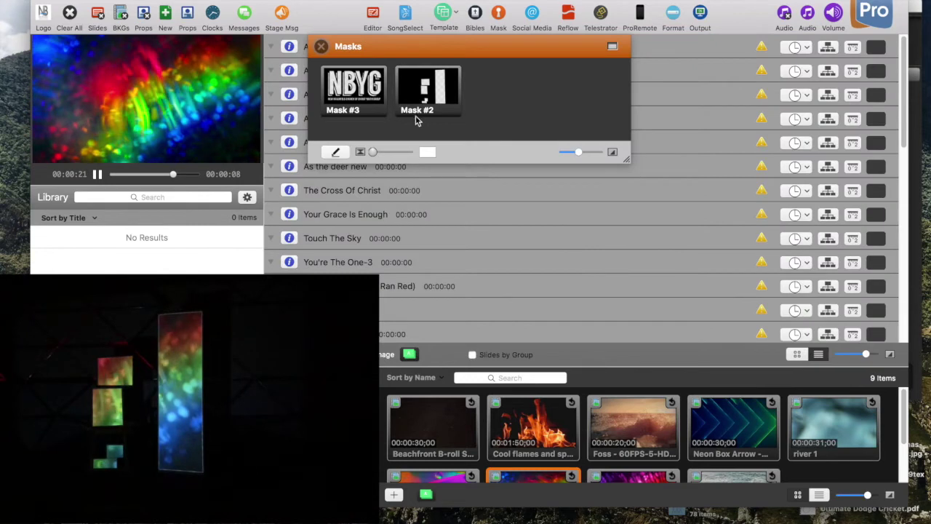
Apply the new stage-panel mask, Mask #2, to the output, then close Masker-Aid and the Masks window.
left_click(429, 91)
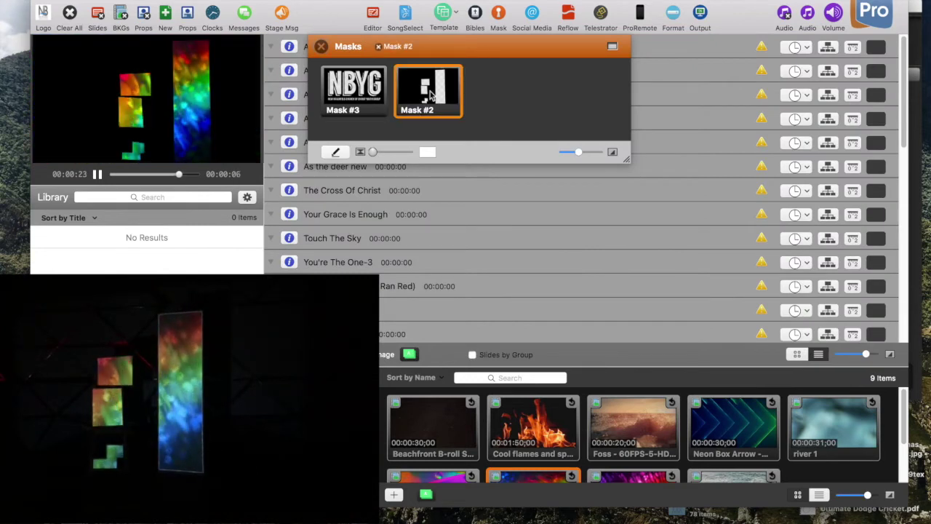
left_click(431, 94)
left_click(431, 93)
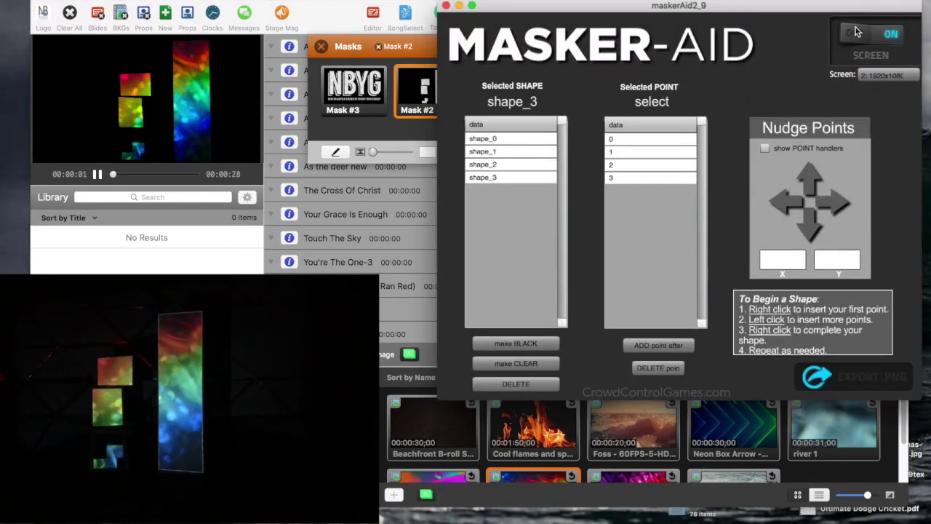
left_click(447, 6)
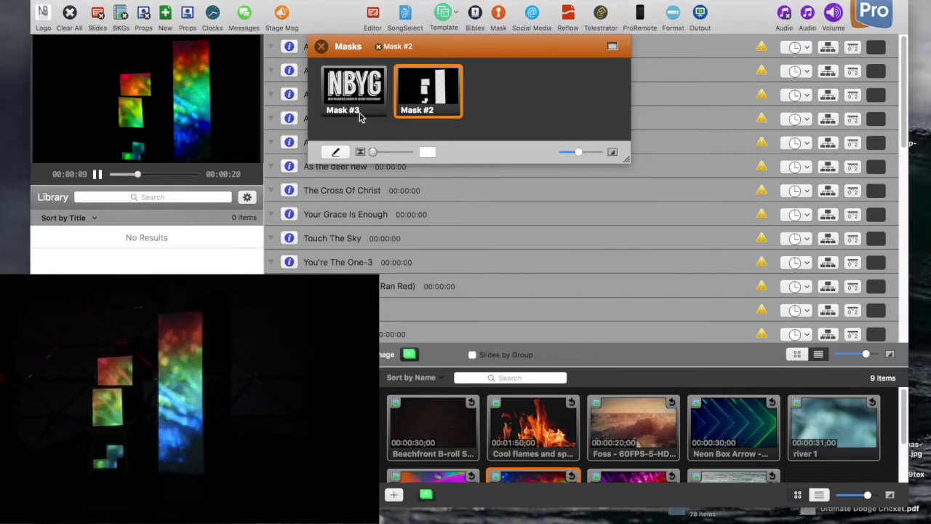
left_click(321, 46)
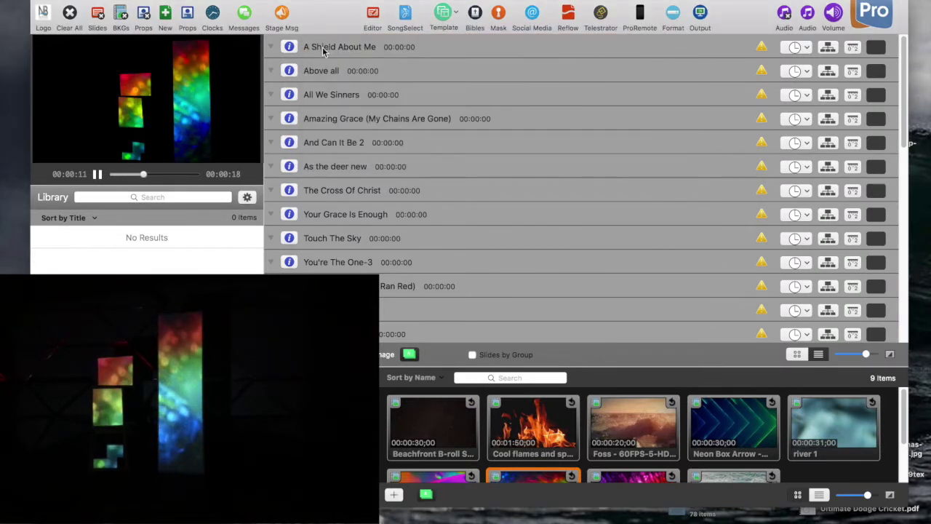
Enlarge the media bin and play the Summer Splash Flar..., Neon Box Arrow and river 1 backgrounds in turn through the mask.
left_click_drag(636, 366, 629, 80)
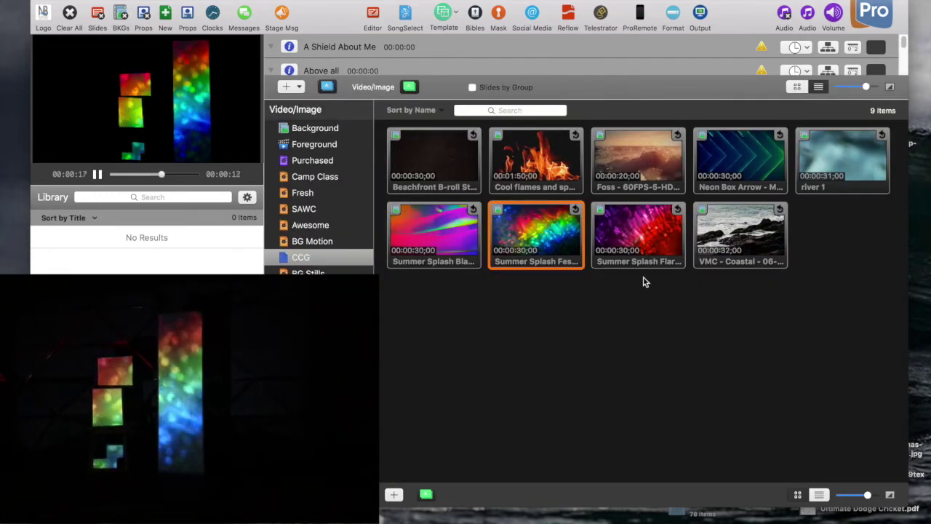
left_click(641, 245)
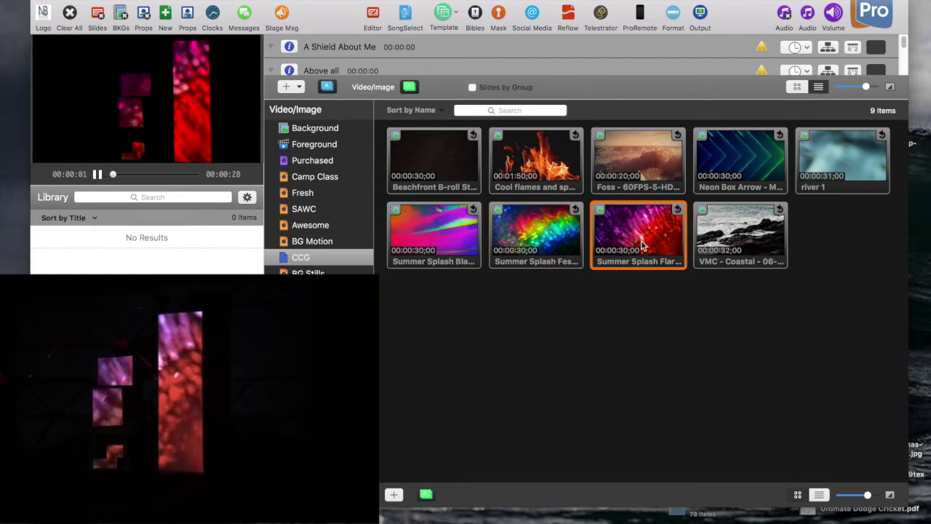
left_click(752, 159)
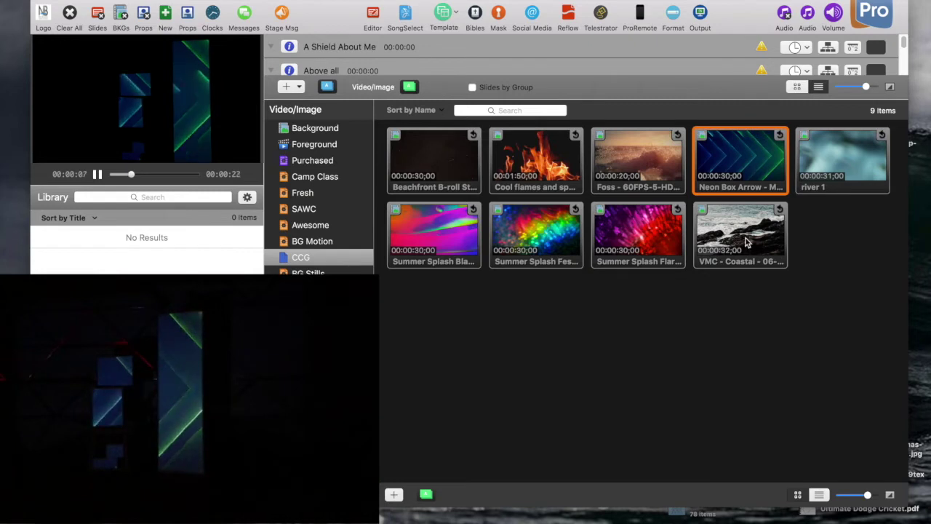
left_click(857, 162)
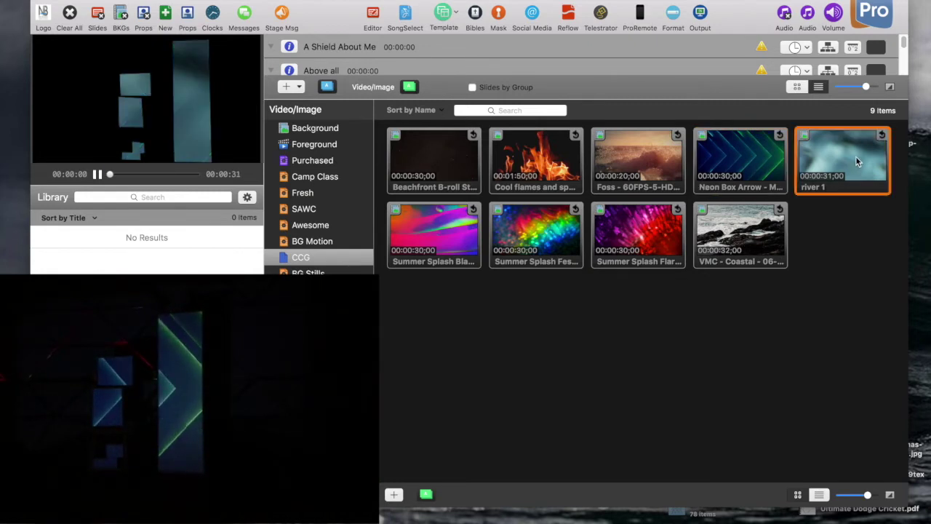